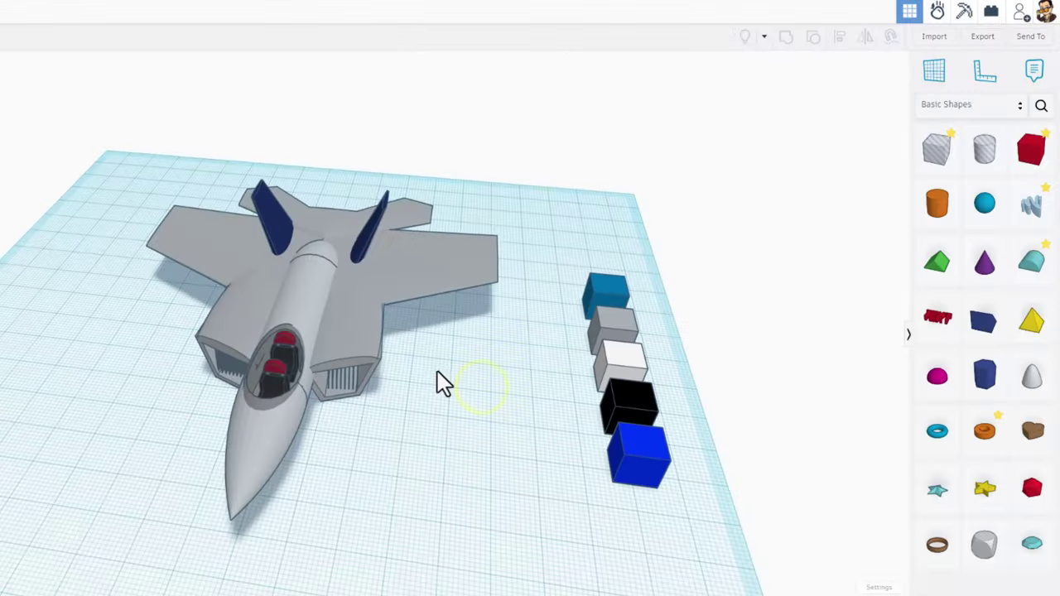
Orbit around the jet and select its fuselage, main wing and rear tail plate
right_click_drag(437, 371, 445, 396)
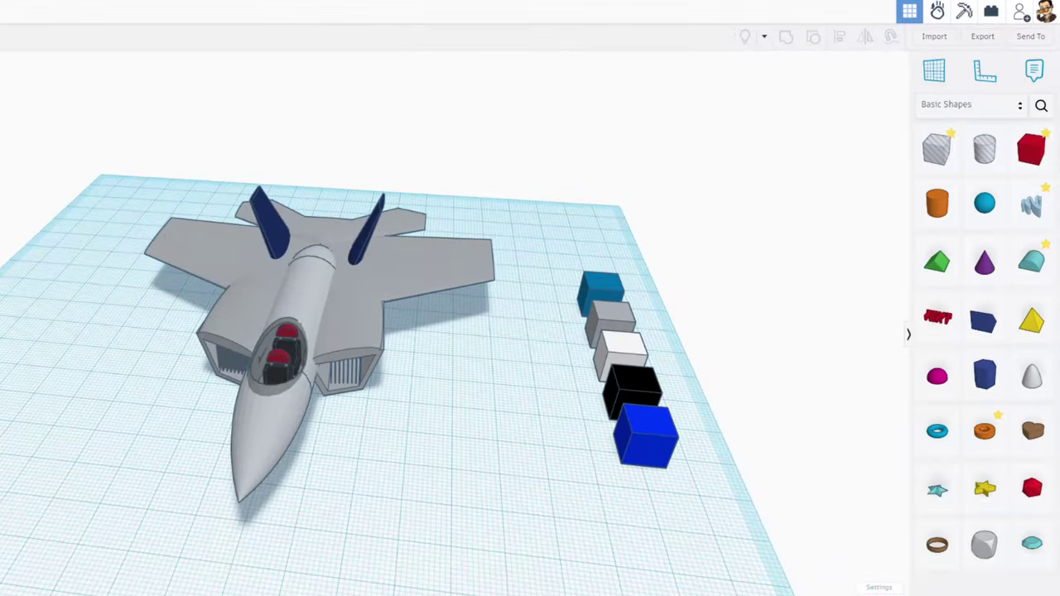
right_click_drag(525, 351, 337, 312)
left_click(338, 314)
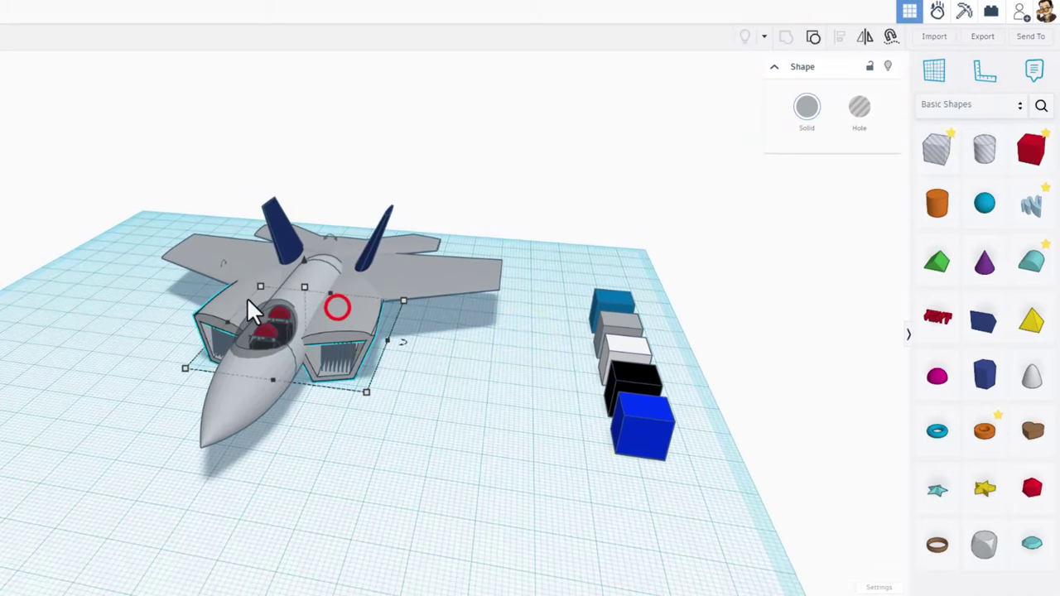
left_click(215, 248)
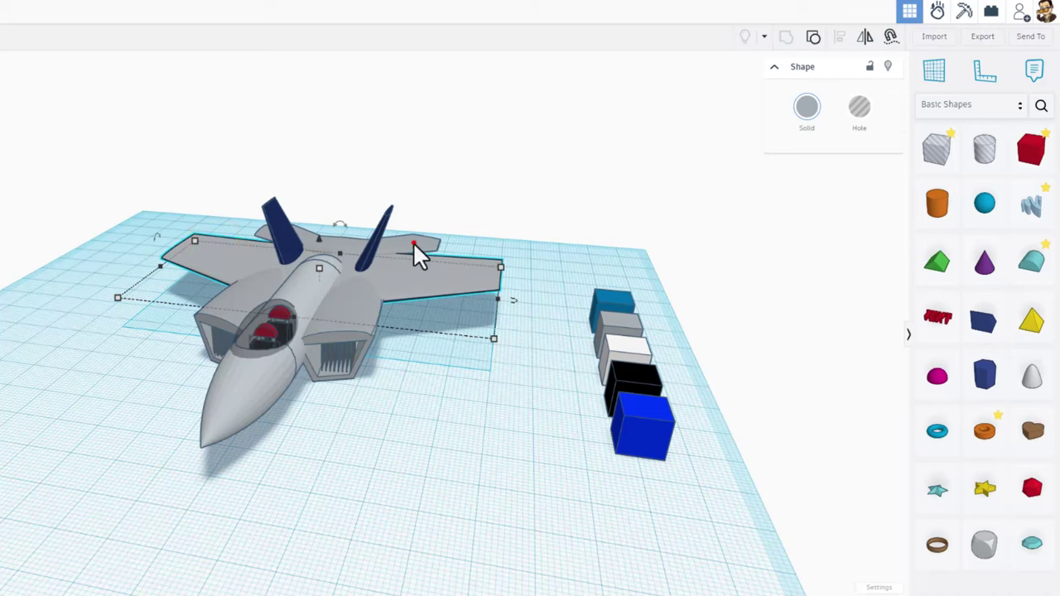
left_click(414, 242)
right_click_drag(439, 379, 469, 406)
right_click_drag(535, 351, 589, 367)
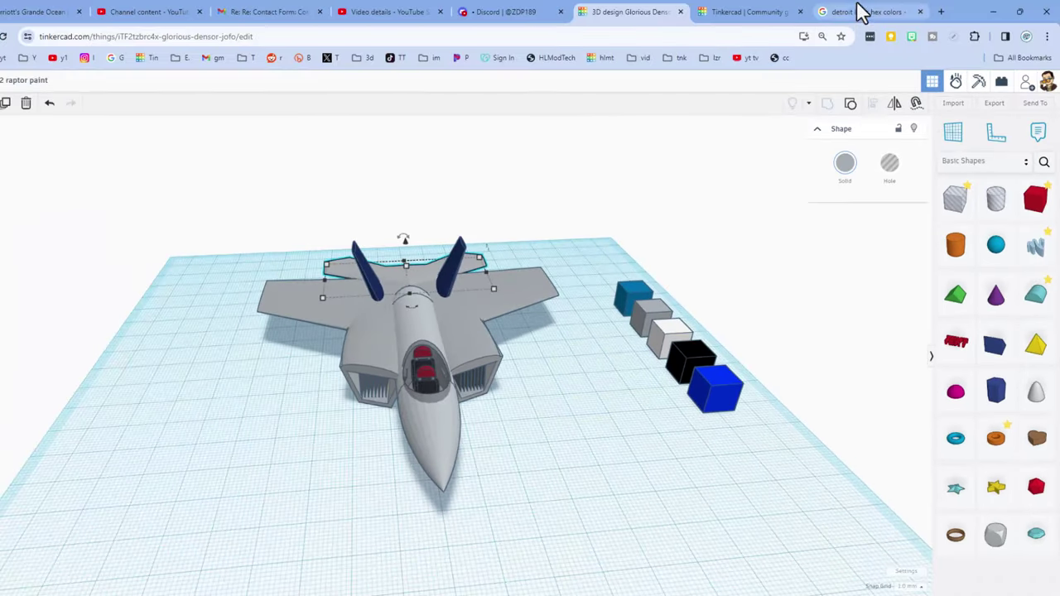
Copy the Honolulu blue hex code 0076B6 from the Detroit Lions hex colors results
left_click(858, 11)
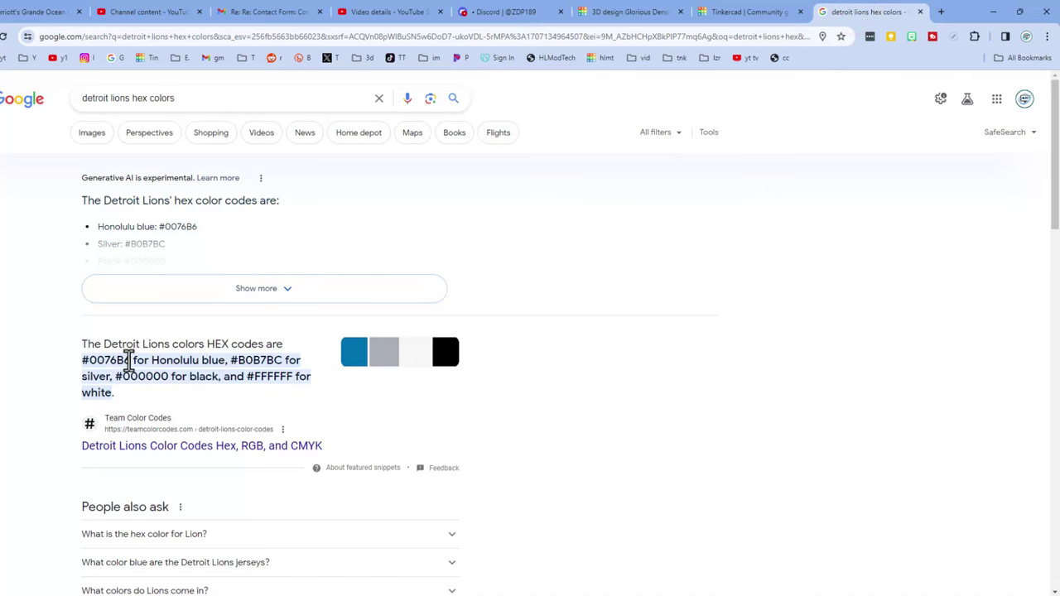
double_click(128, 362)
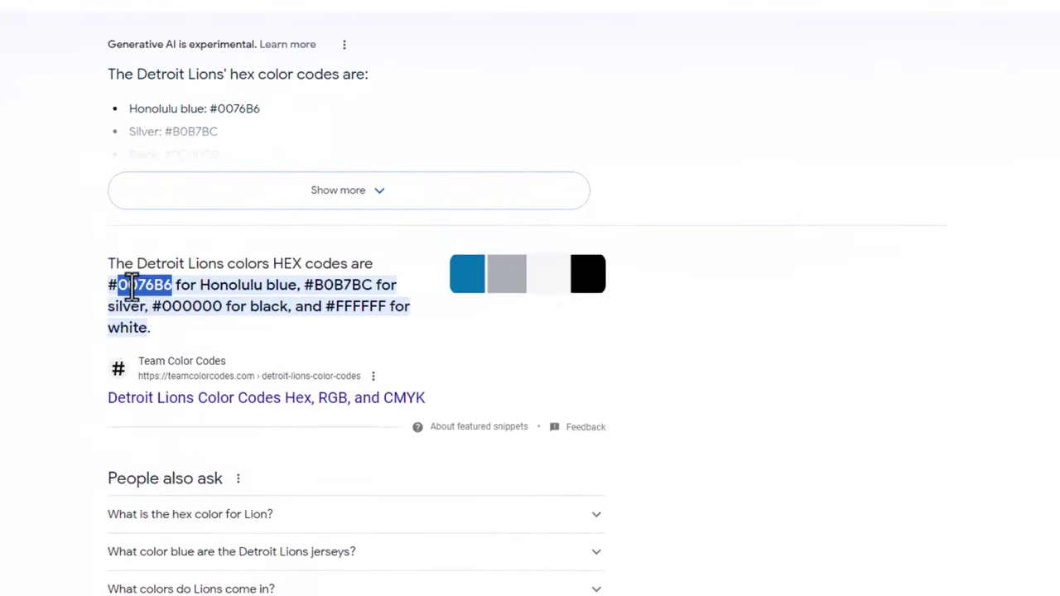
right_click(132, 286)
left_click(169, 300)
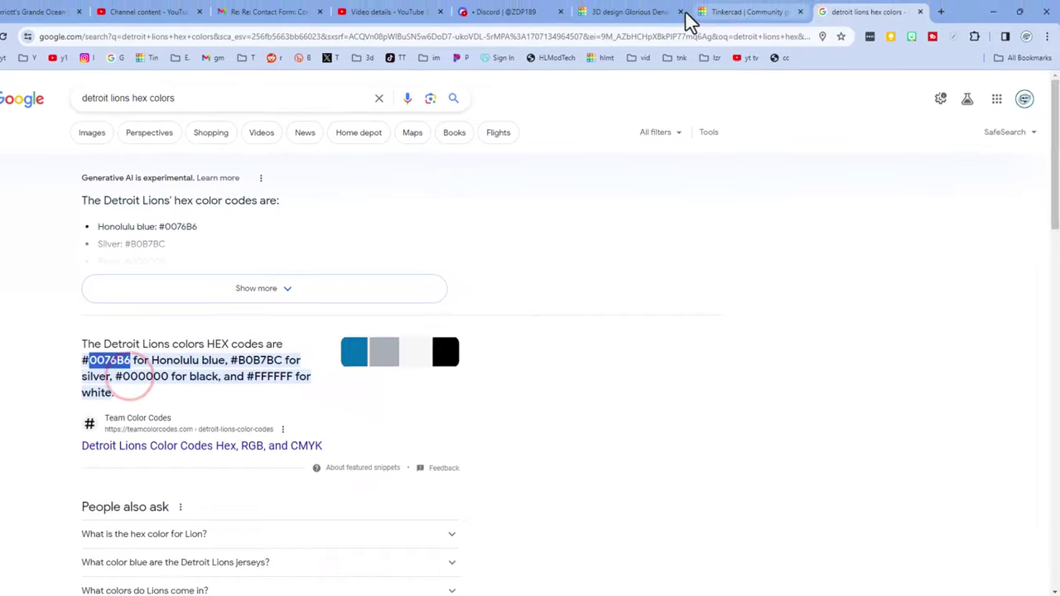
Back in Tinkercad, paste 0076B6 as the teal cube's Solid hex colour
left_click(685, 13)
right_click_drag(587, 234, 624, 297)
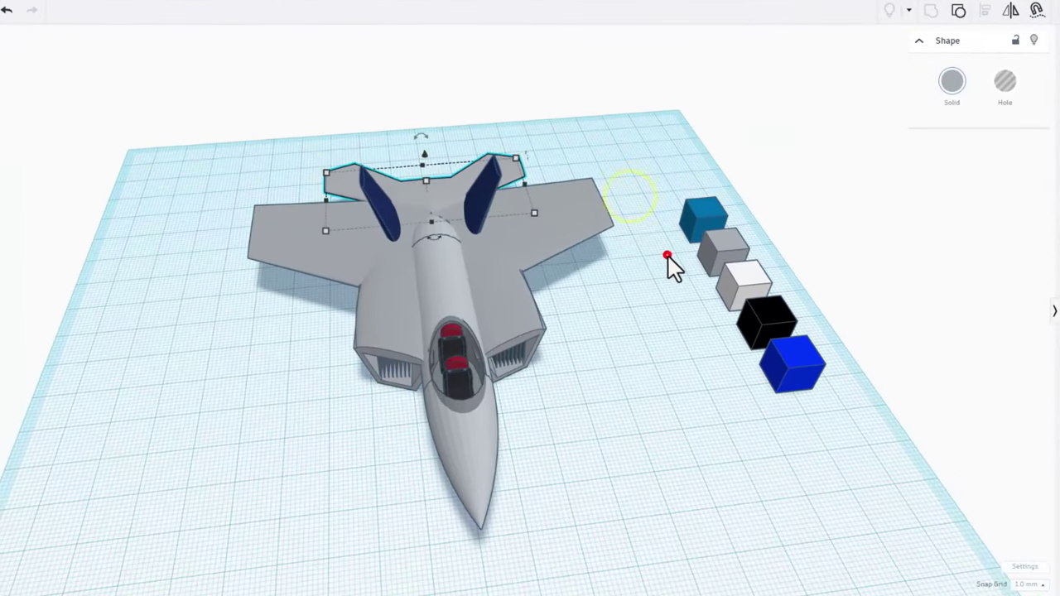
left_click(667, 256)
left_click(698, 209)
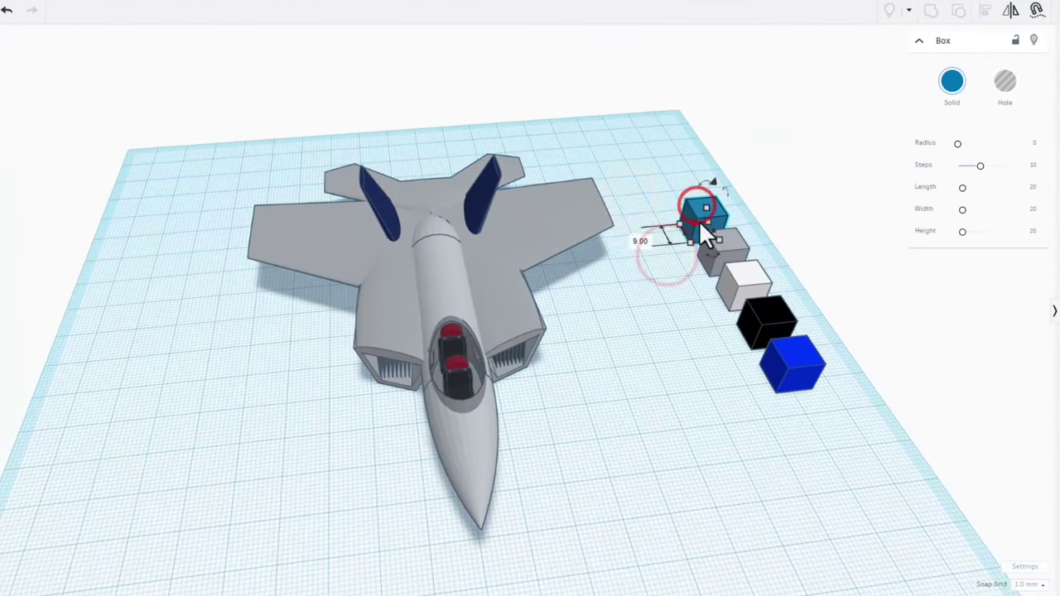
left_click(950, 86)
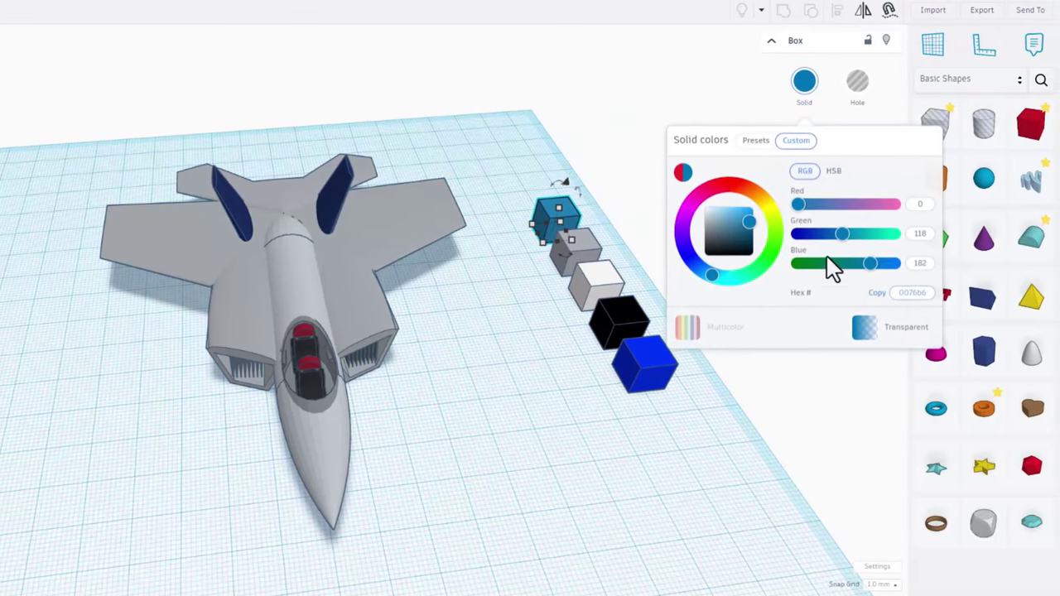
right_click(898, 296)
left_click(745, 12)
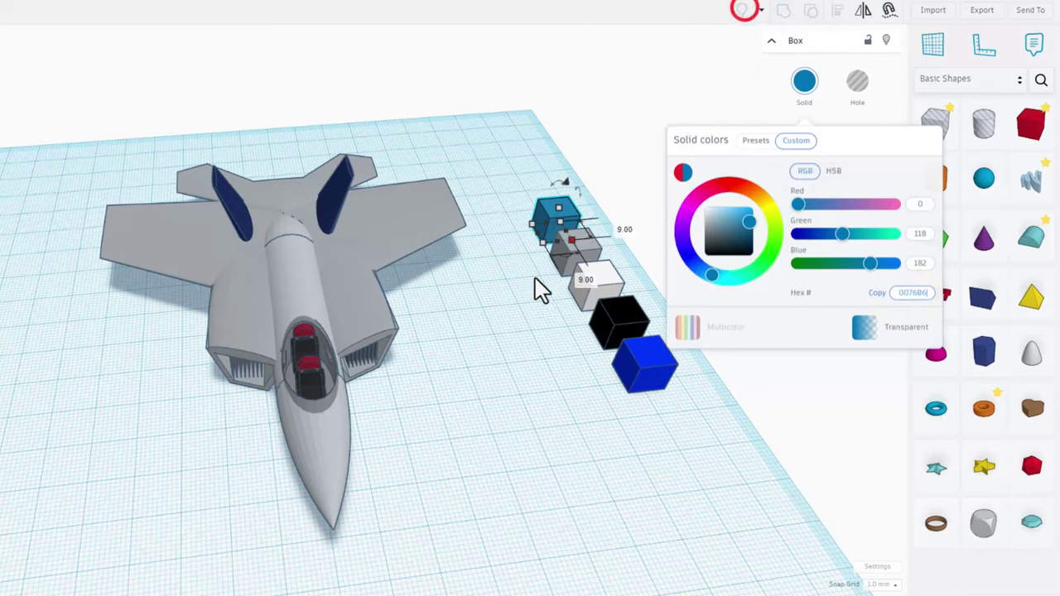
left_click(501, 300)
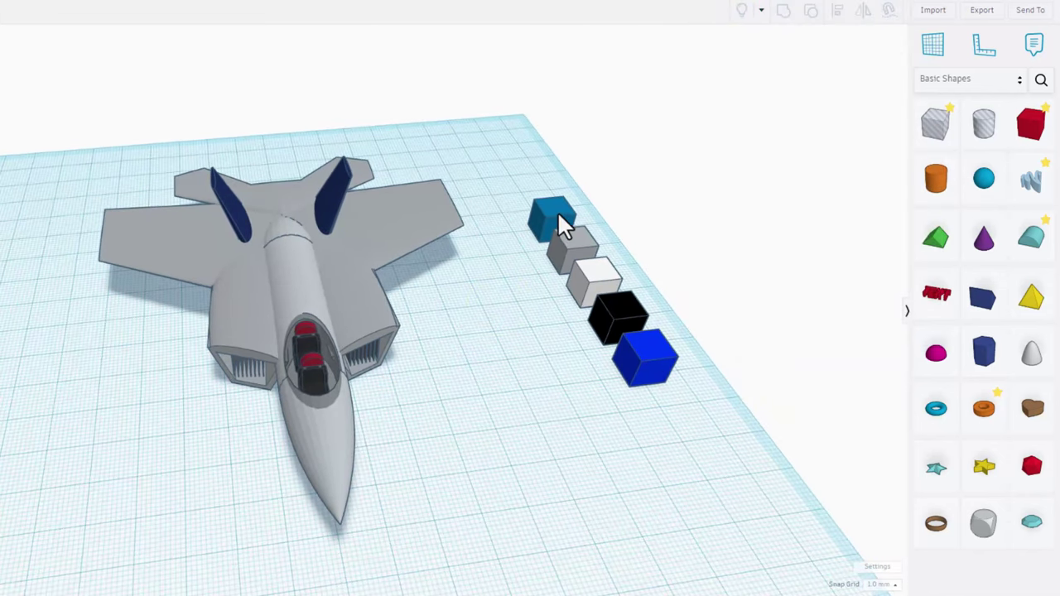
Apply the cube's Honolulu blue 0076B6 to the jet's main wings
left_click(557, 210)
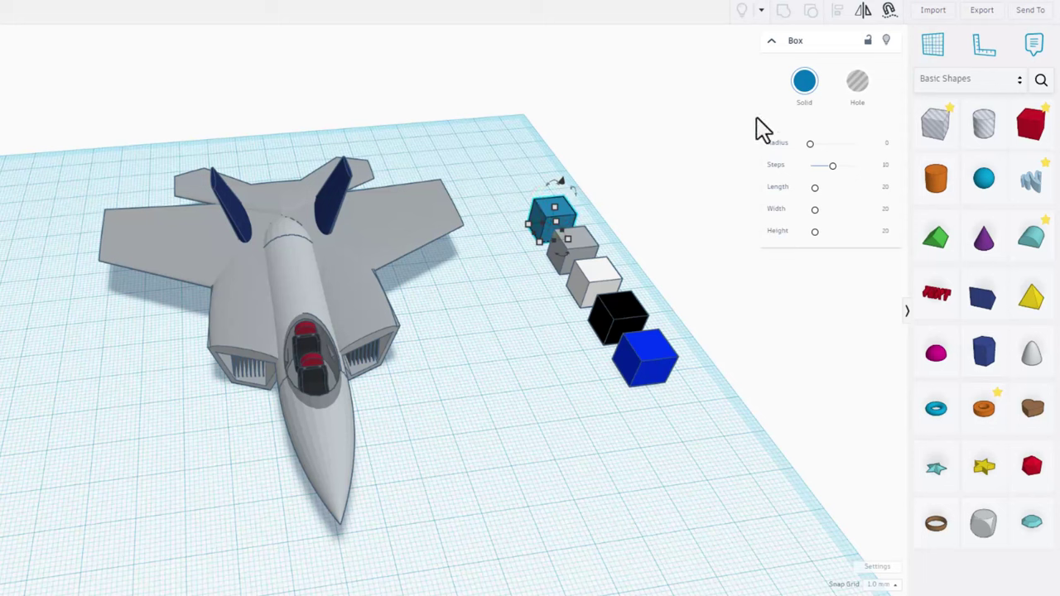
left_click(808, 84)
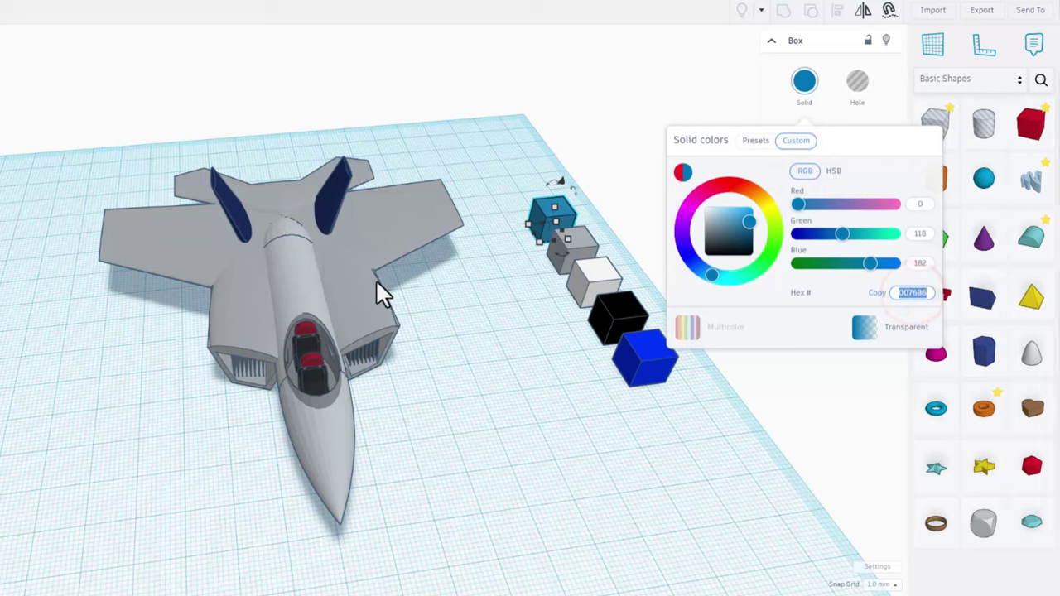
left_click(396, 238)
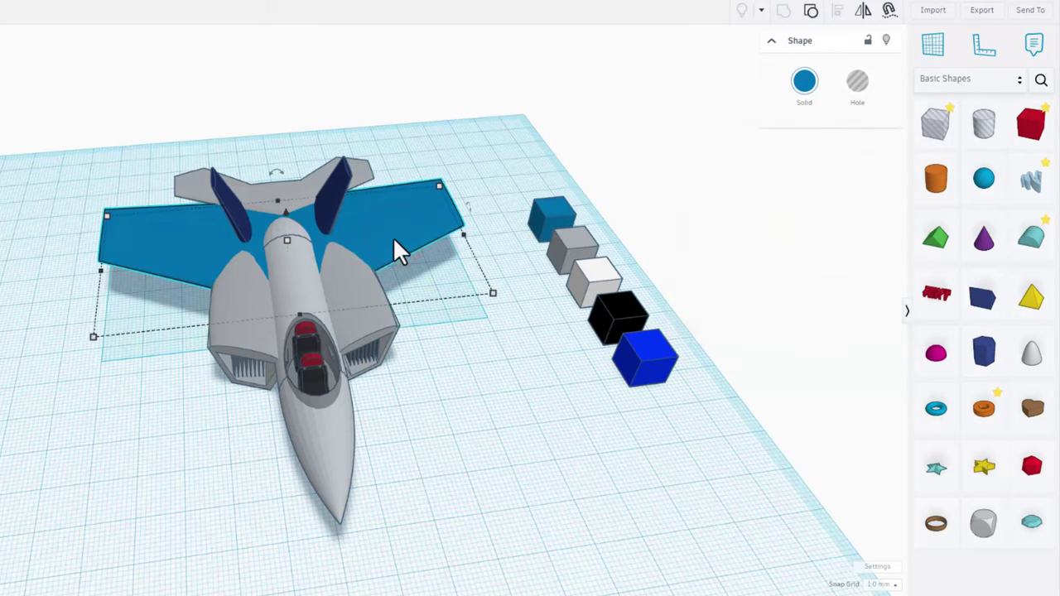
right_click_drag(470, 379, 559, 269)
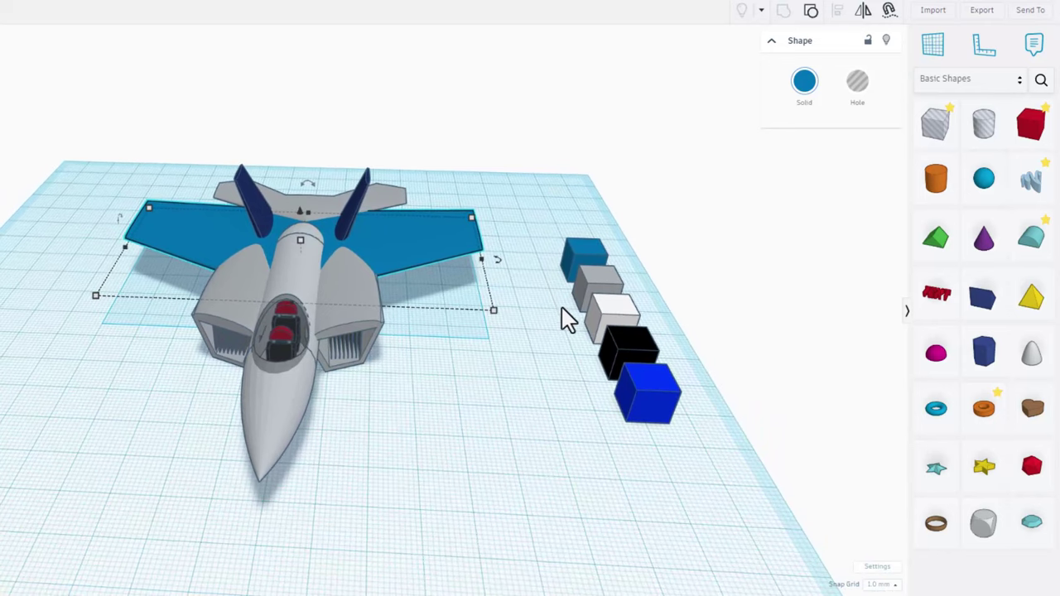
Take pure black 000000 from the black cube and paint the jet's nose with it
left_click(546, 374)
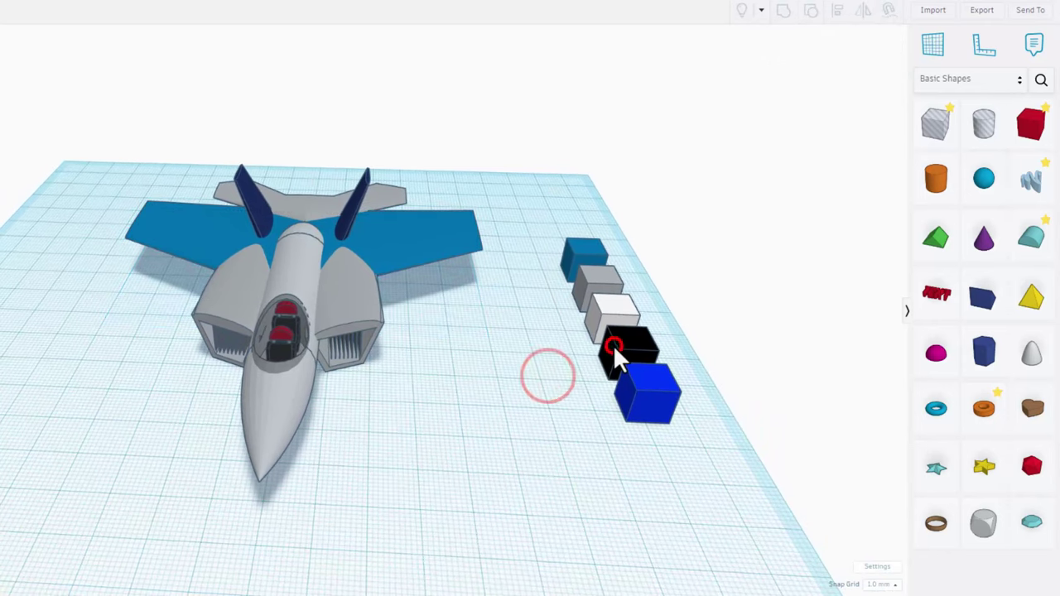
left_click(615, 347)
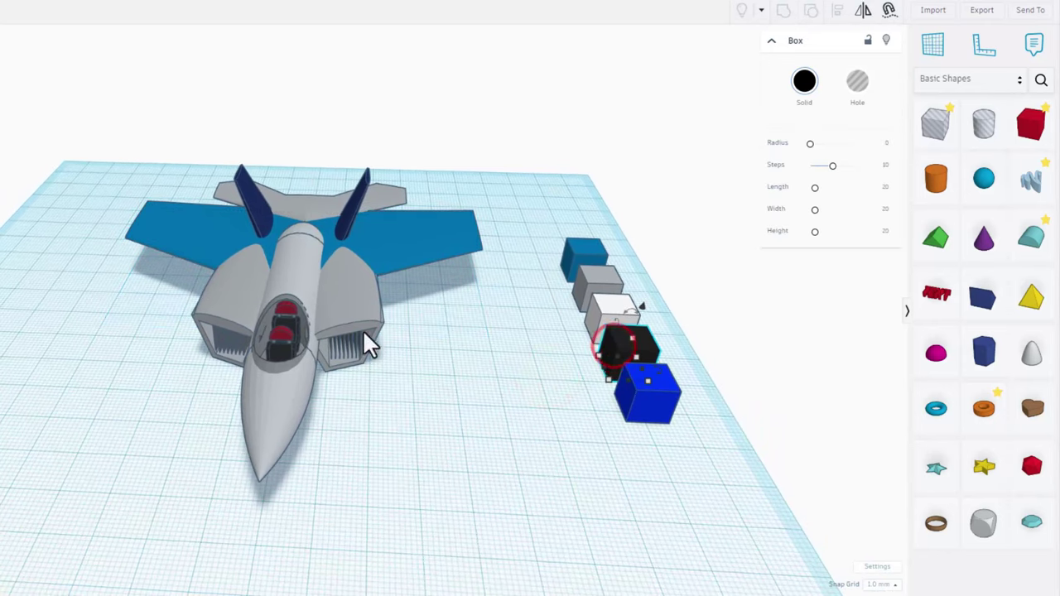
left_click(804, 82)
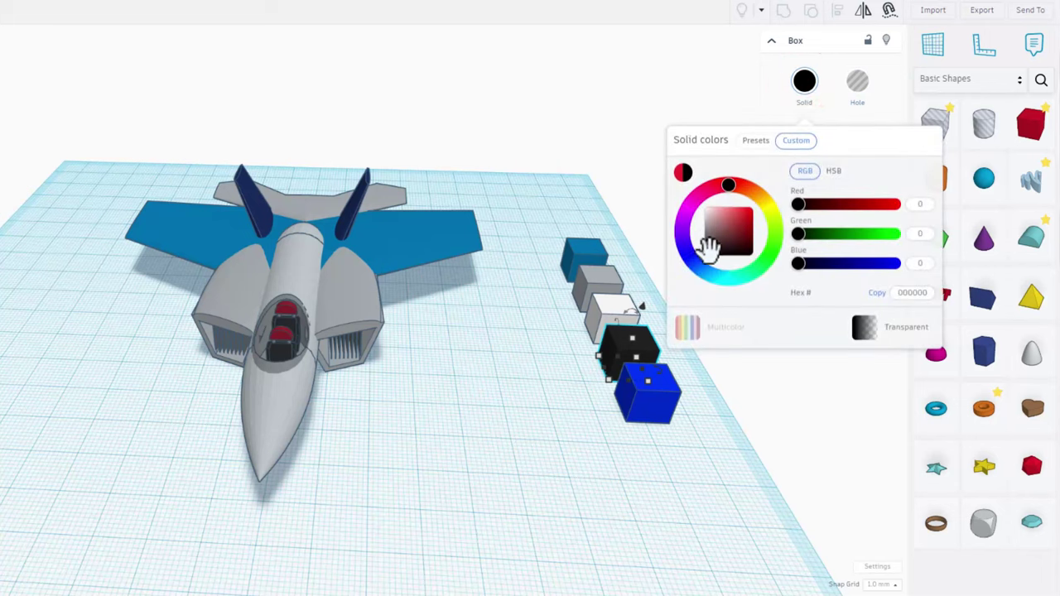
mouse_move(704, 251)
left_mouse_down()
mouse_move(717, 231)
mouse_move(695, 258)
left_mouse_up()
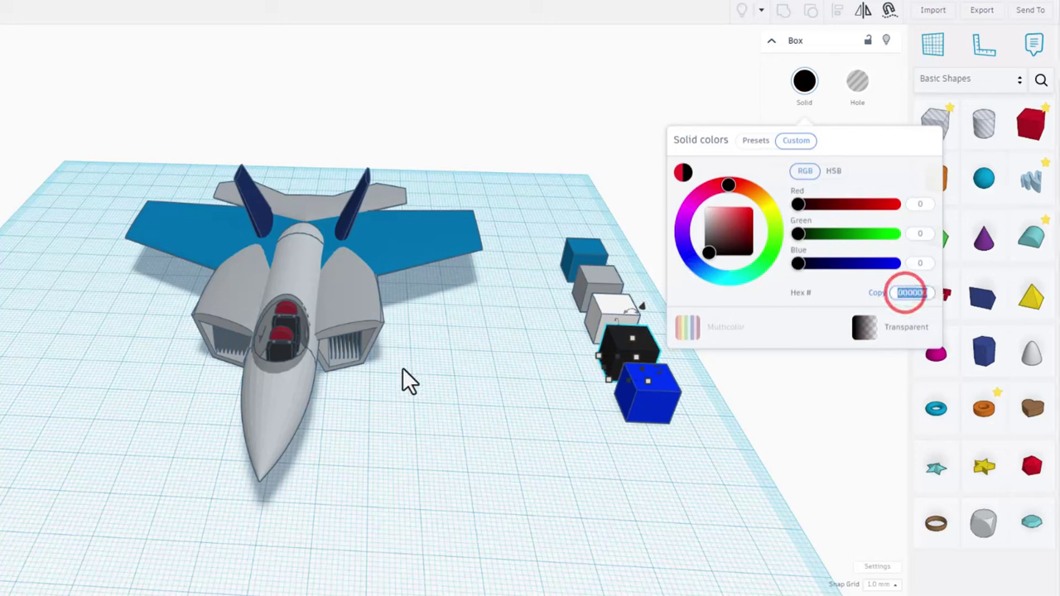
left_click(285, 407)
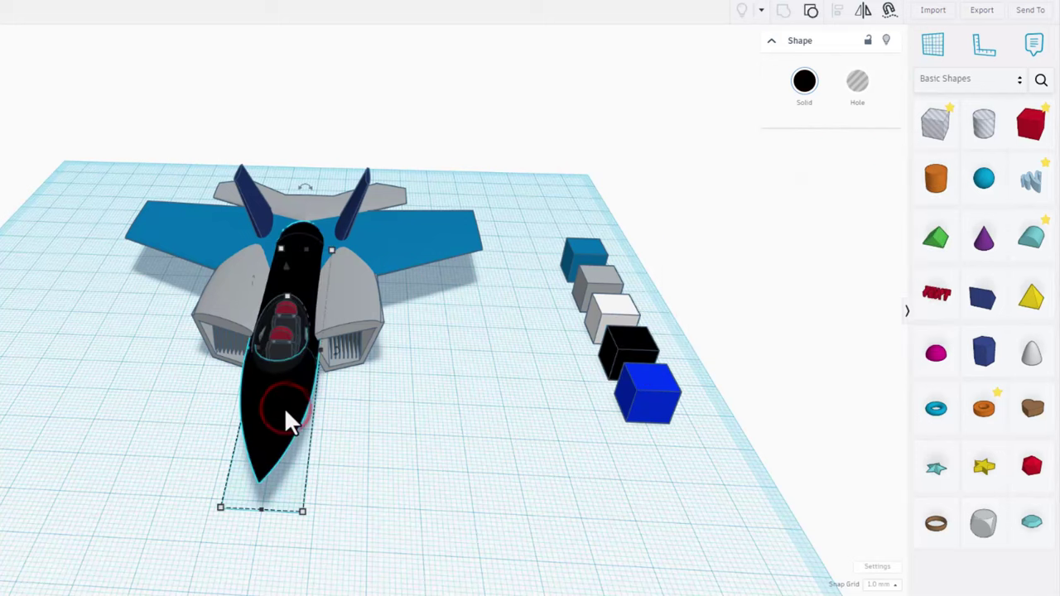
Inspect the black-nosed jet head-on and select the engine body beside the cockpit
mouse_move(412, 477)
right_mouse_down()
mouse_move(492, 462)
mouse_move(435, 455)
mouse_move(364, 482)
mouse_move(414, 466)
right_mouse_up()
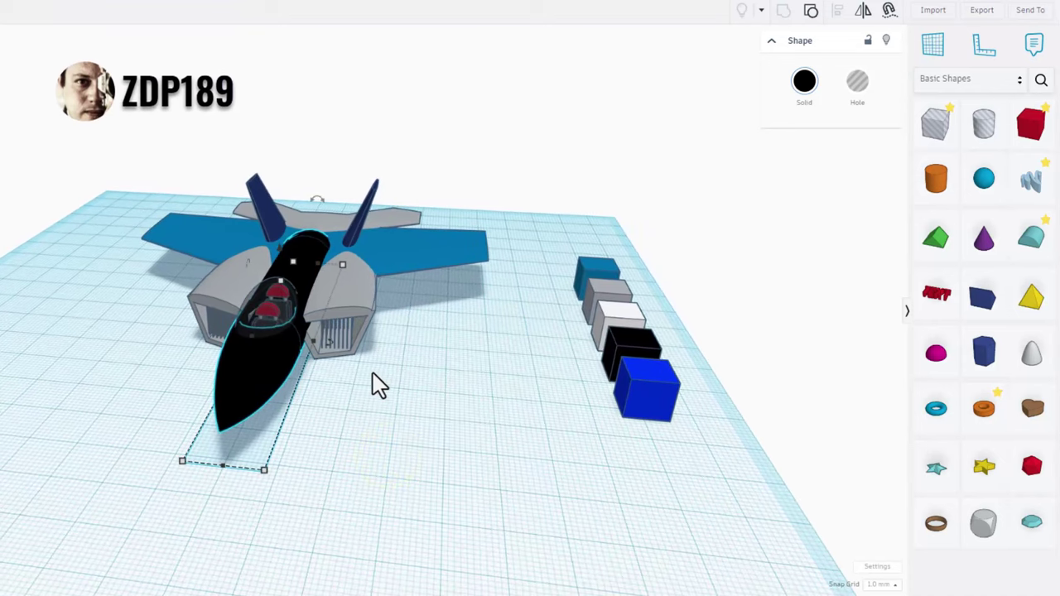
right_click_drag(383, 383, 364, 331)
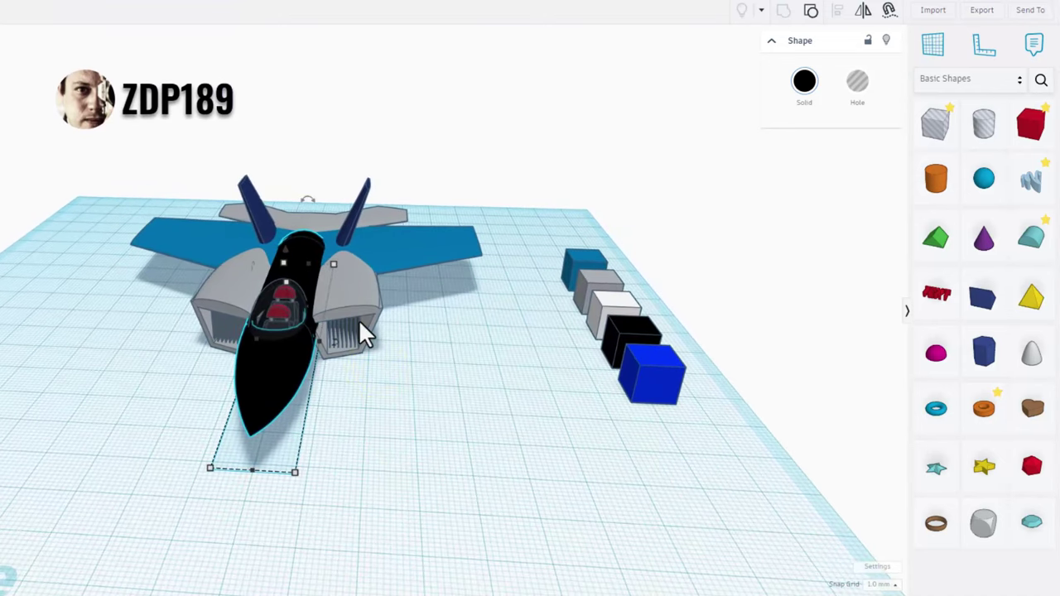
left_click(355, 308)
right_click_drag(494, 377, 542, 383)
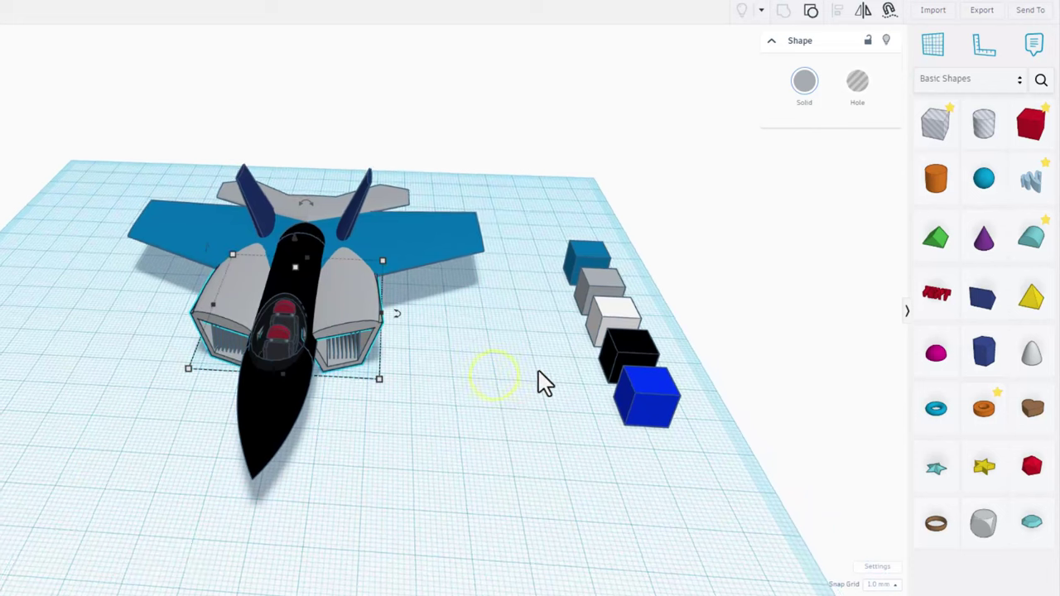
Open the grey cube's Solid colour, then select the engine intakes and the dark blue tail fins
left_click(602, 283)
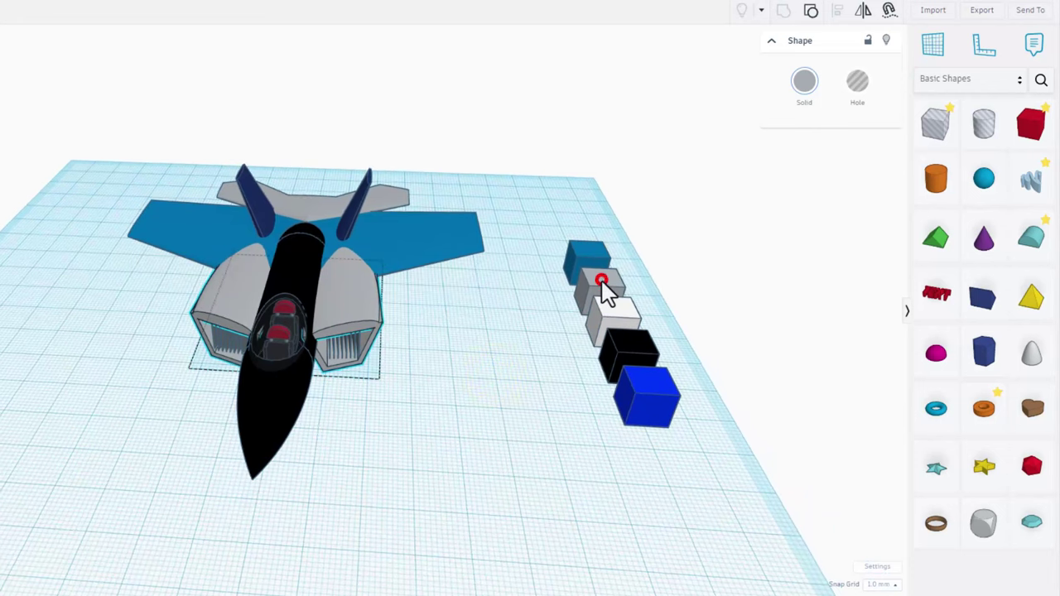
left_click(805, 83)
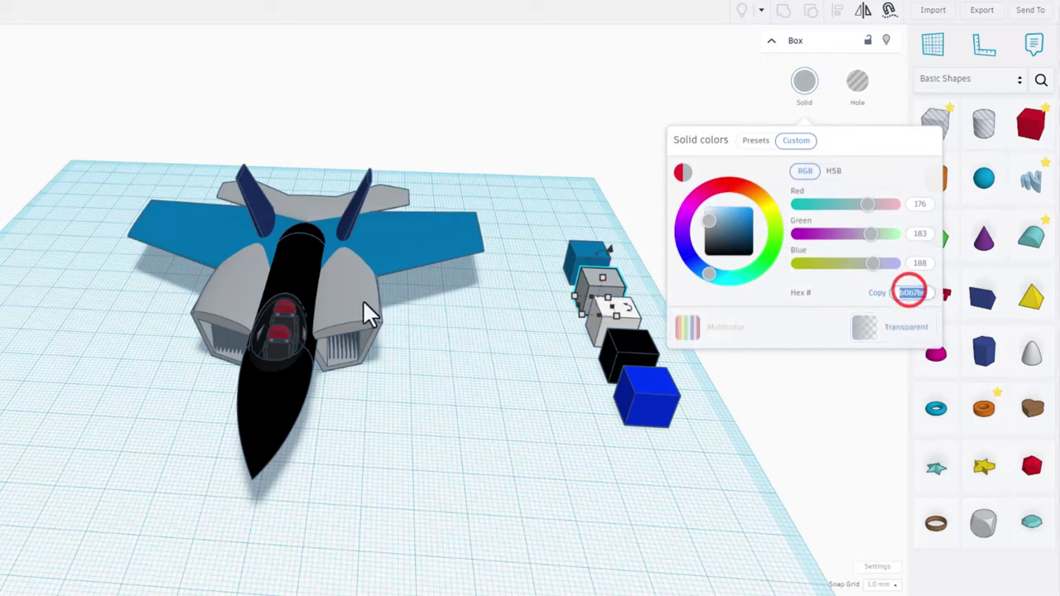
left_click(217, 304)
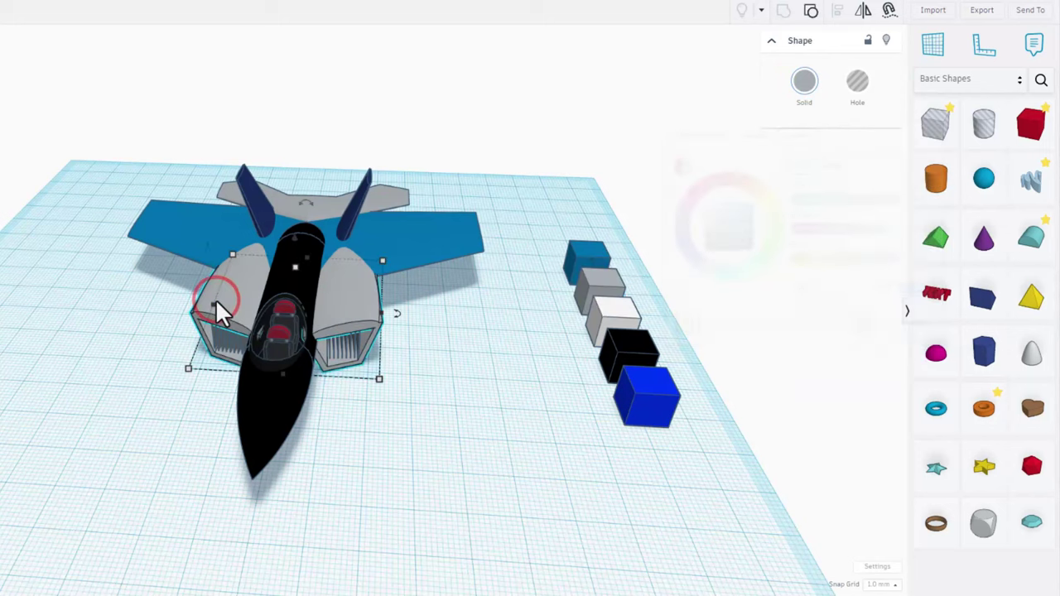
right_click_drag(520, 279, 392, 219)
left_click(392, 219)
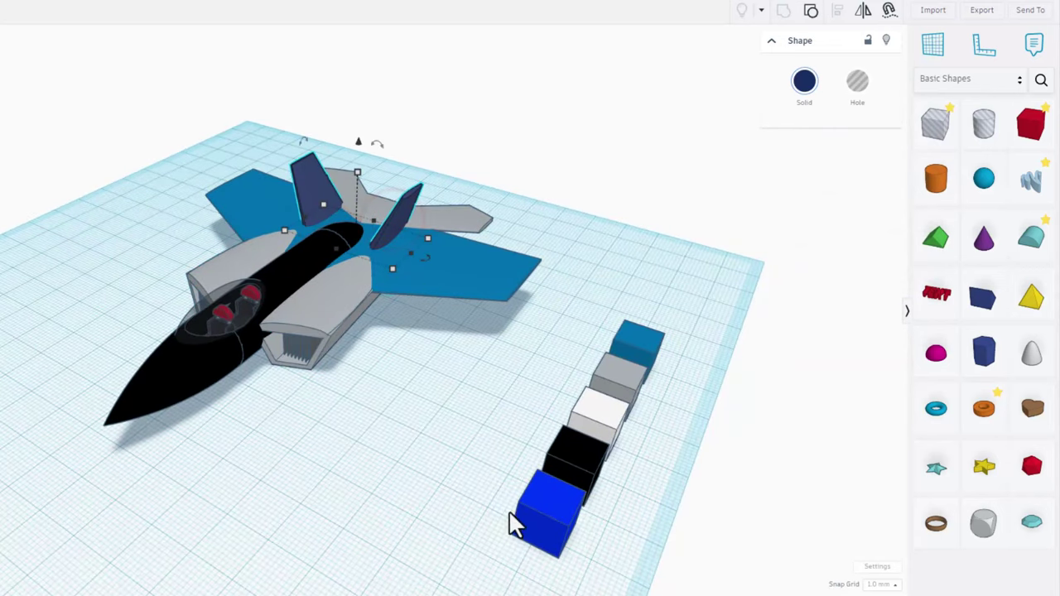
Read the bright blue cube's hex code and apply it to the tail fins
left_click(540, 509)
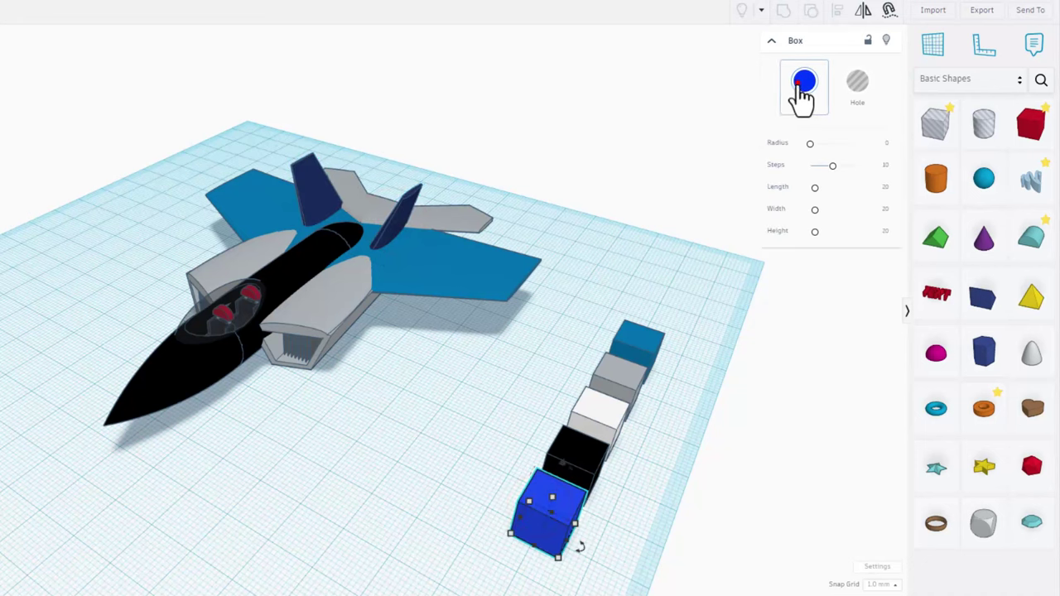
left_click(801, 85)
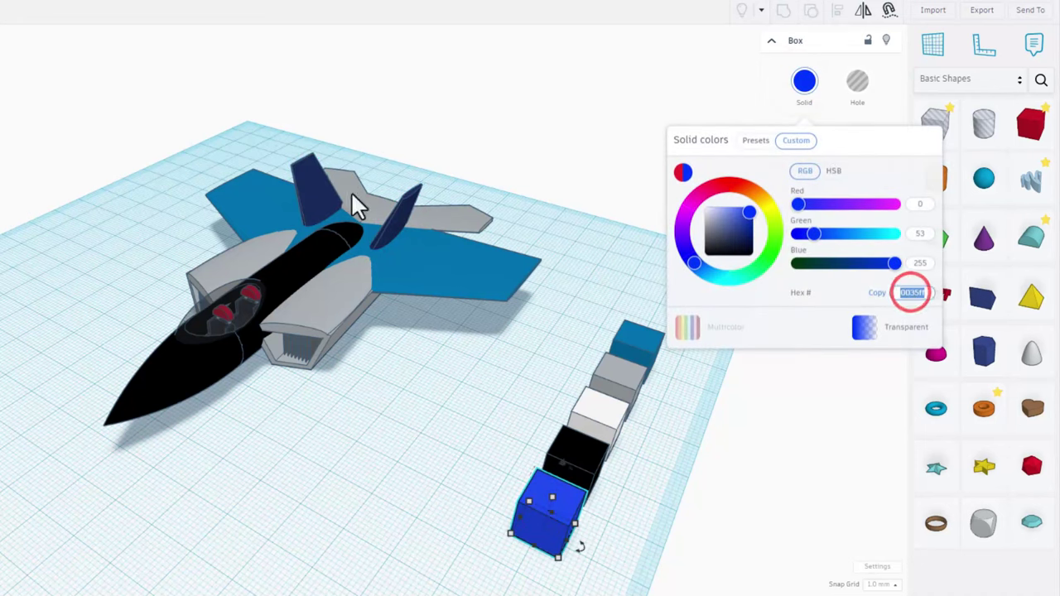
left_click(324, 195)
right_click_drag(378, 427, 464, 428)
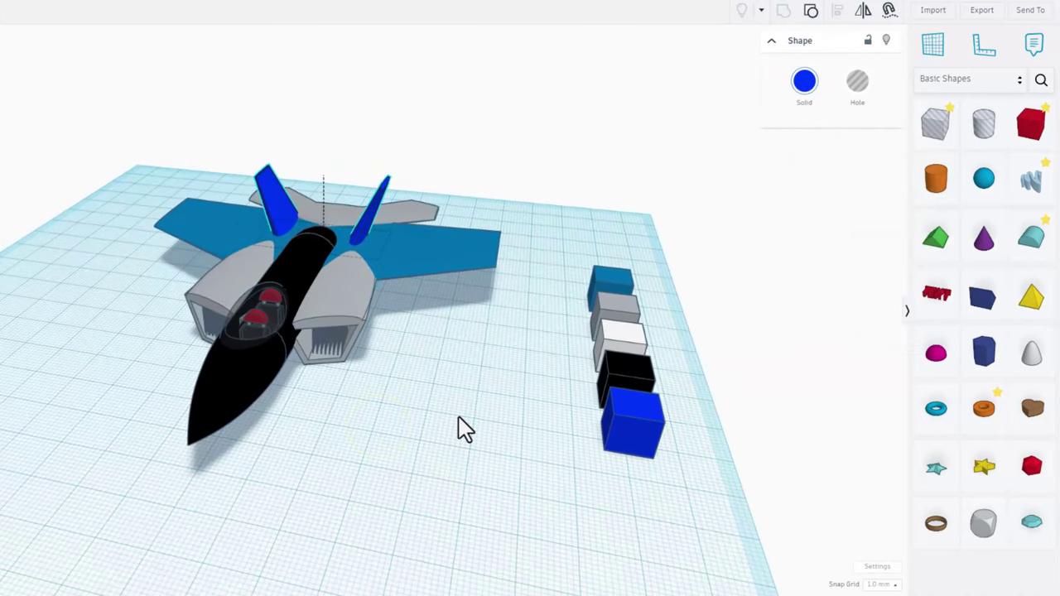
Read the top Lions blue cube's hex code and apply it to a tail fin
left_click(619, 279)
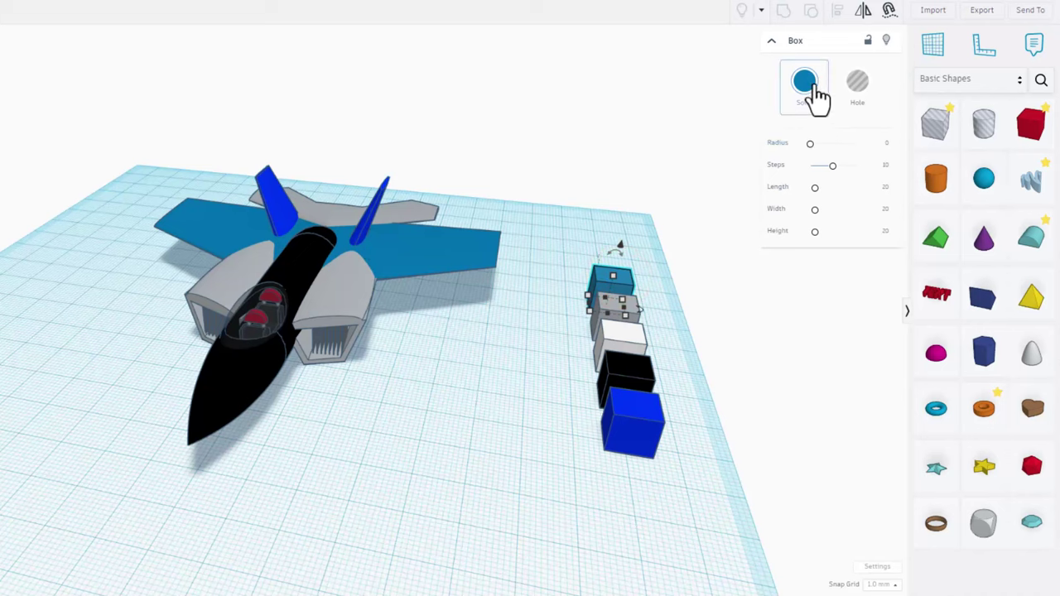
left_click(806, 82)
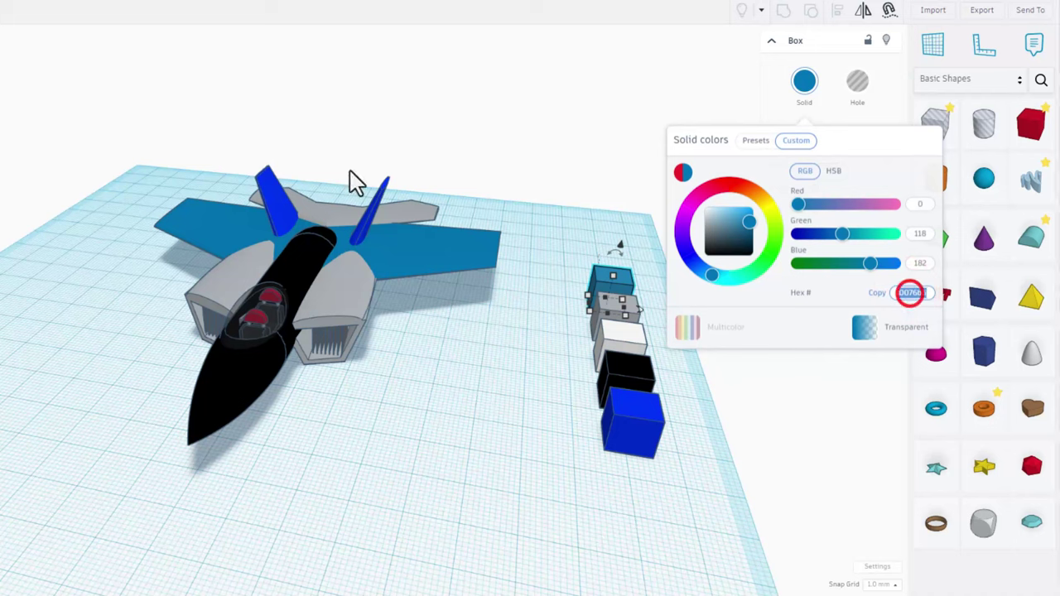
left_click(277, 202)
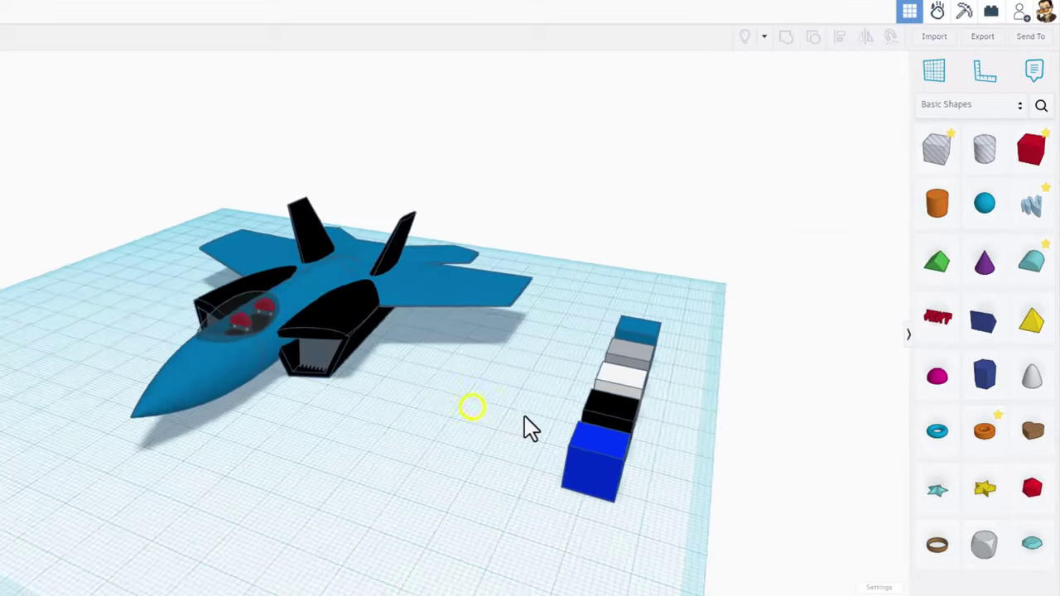
right_click_drag(525, 428, 488, 419)
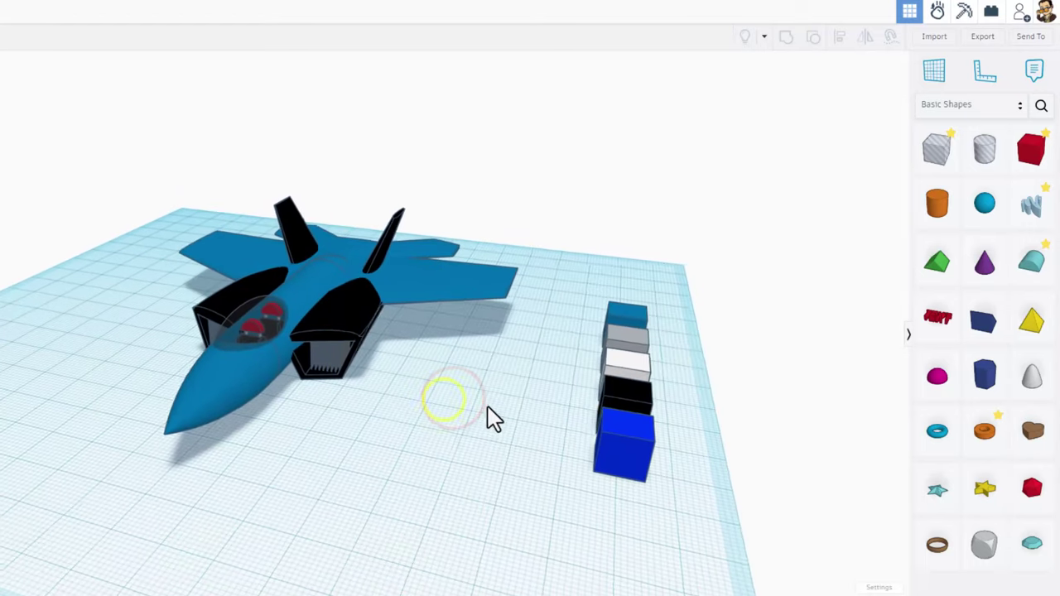
Select the top Lions blue cube and switch the shapes library from Basic Shapes to Your Creations
right_click_drag(502, 372, 621, 312)
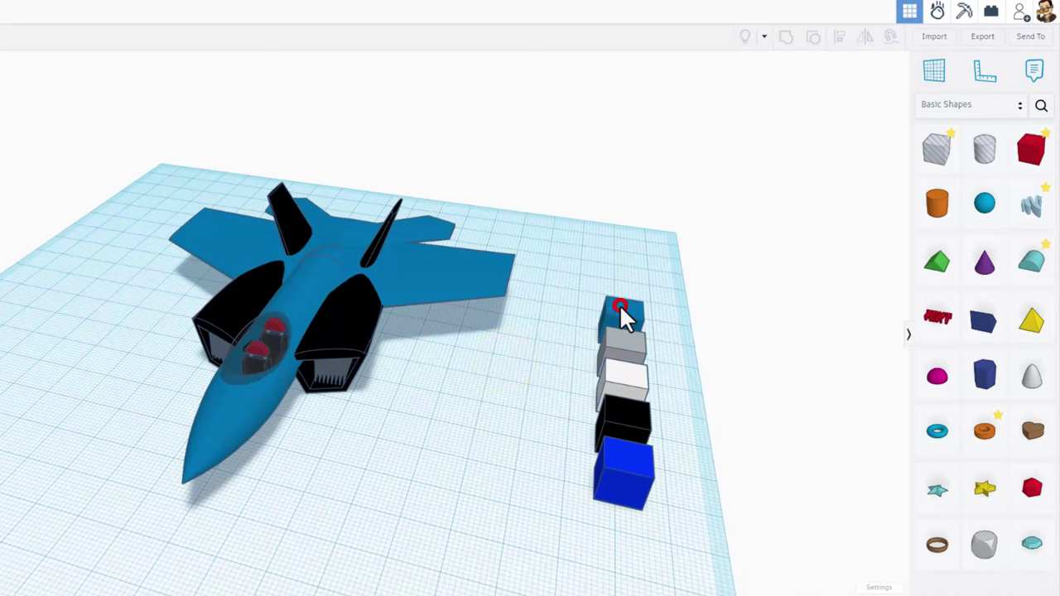
left_click(623, 315)
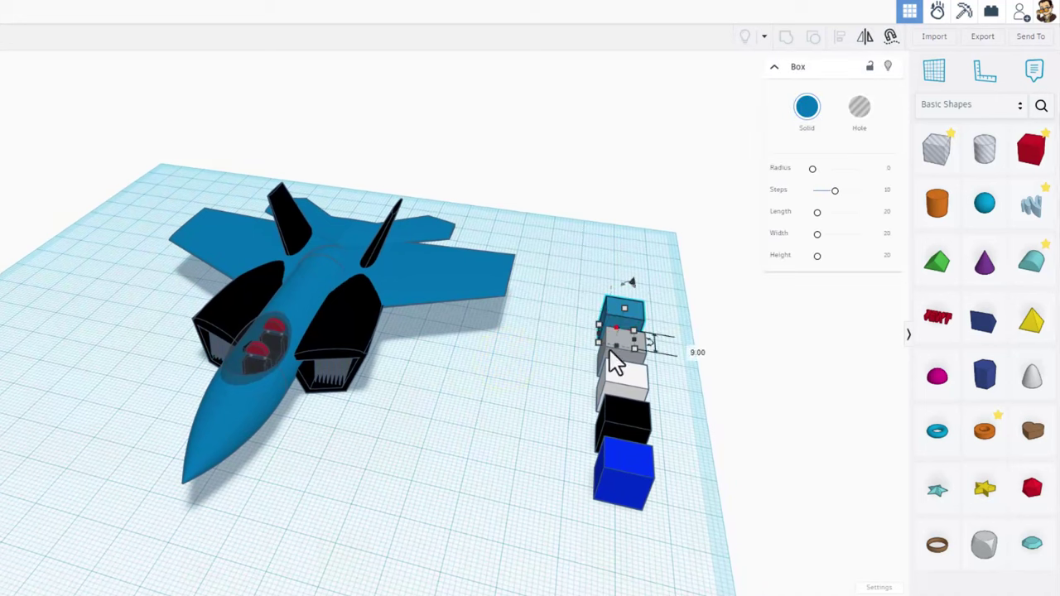
left_click(946, 109)
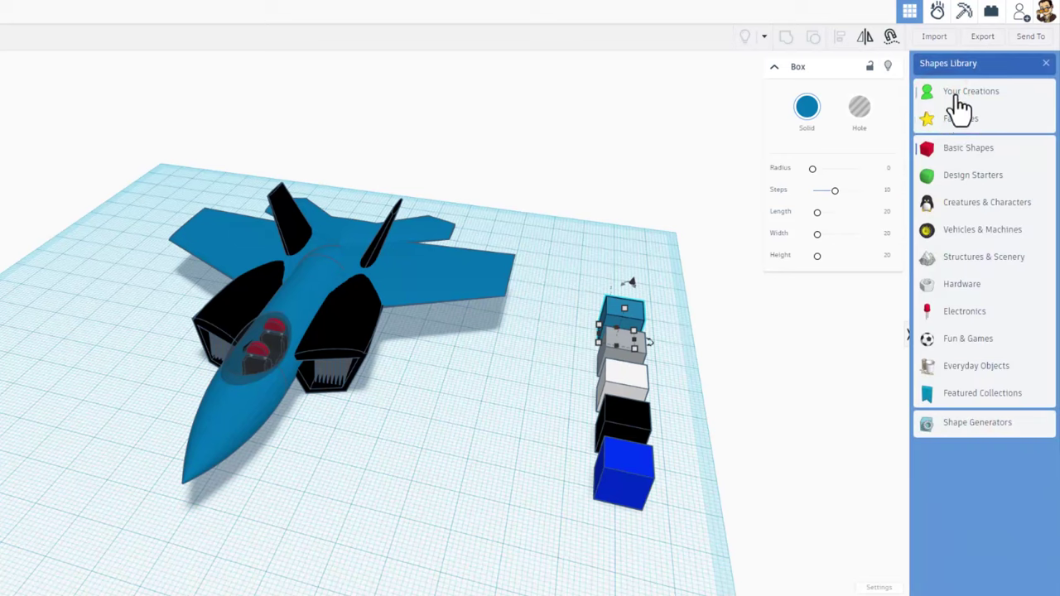
left_click(960, 94)
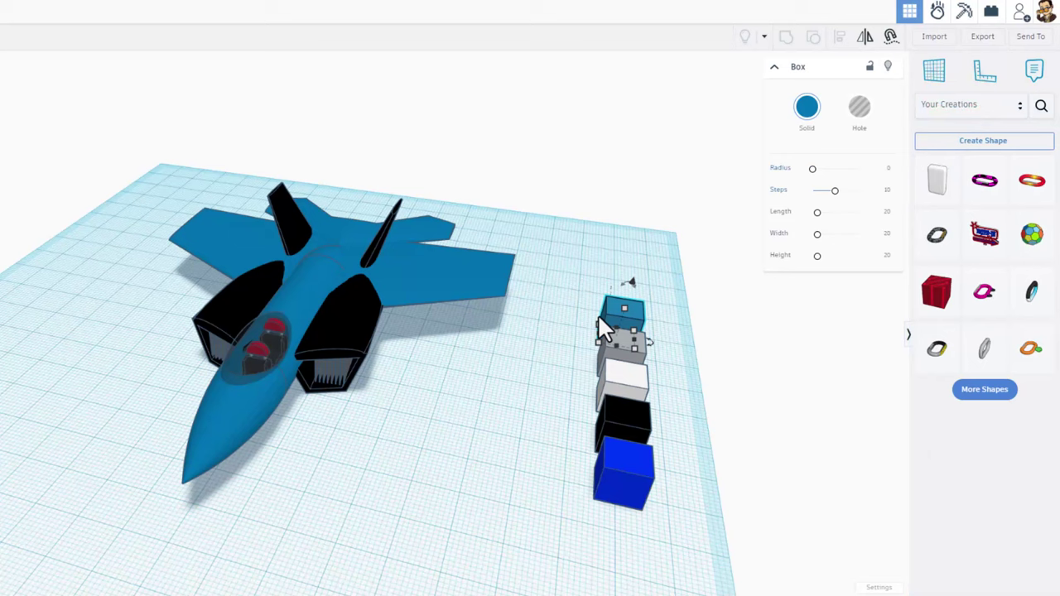
Create a custom shape from the cube named 'lions blue' with tag 'paint'
left_click(973, 142)
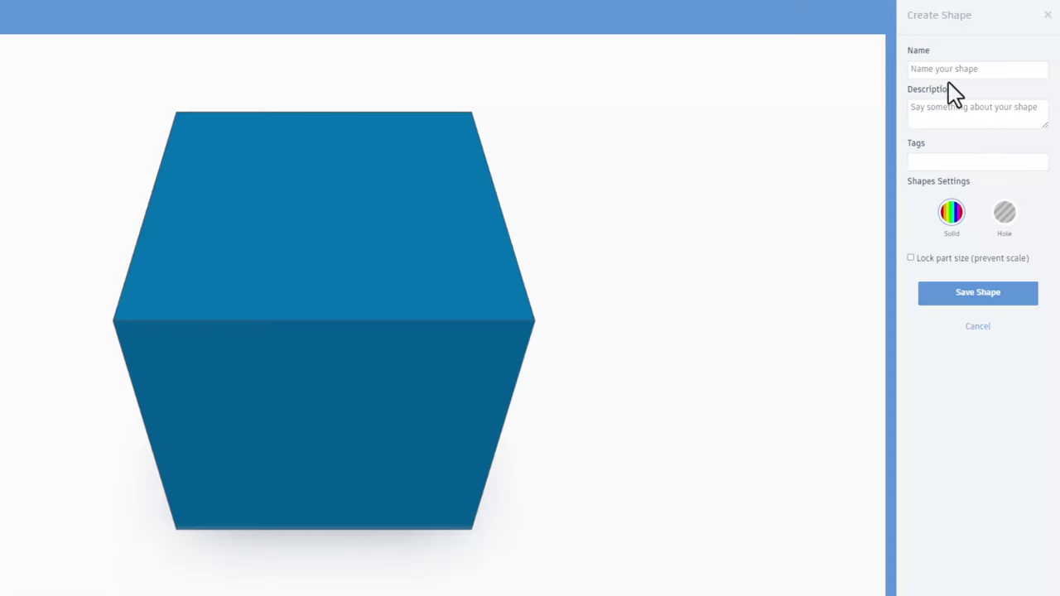
left_click(919, 71)
type("lions blue")
key("Tab")
key("Tab")
type("paint")
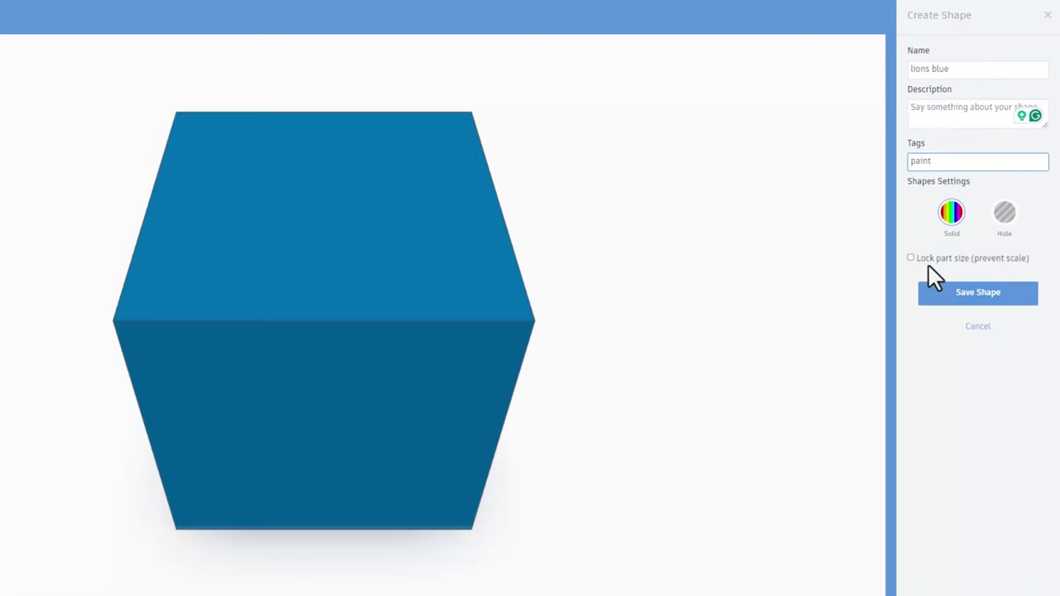
left_click(941, 294)
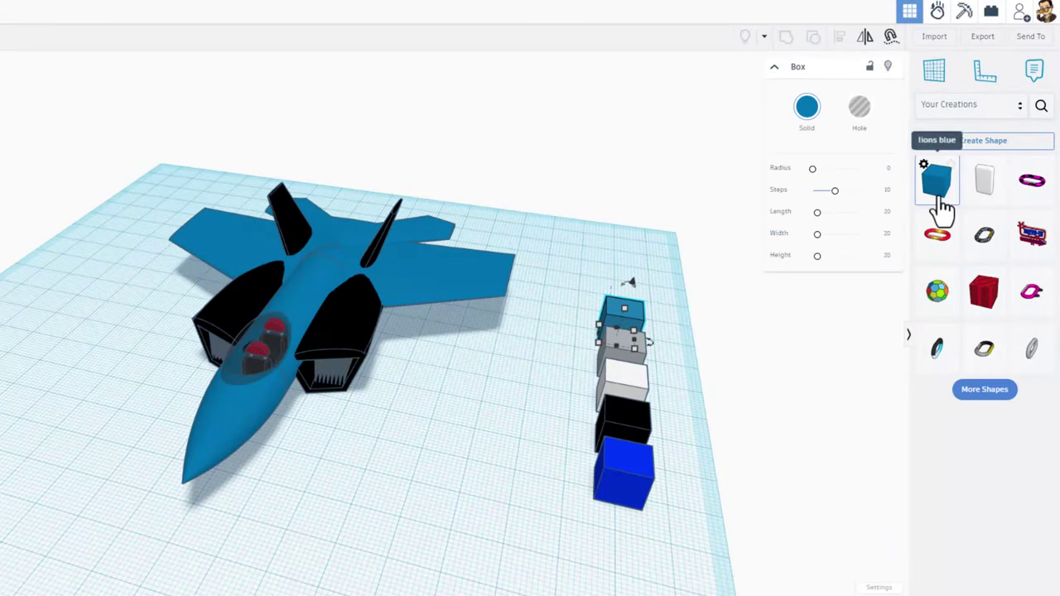
Place a lions blue copy on the workplane, check its 0076b6 hex, and select the engine intakes
left_click_drag(941, 210, 527, 379)
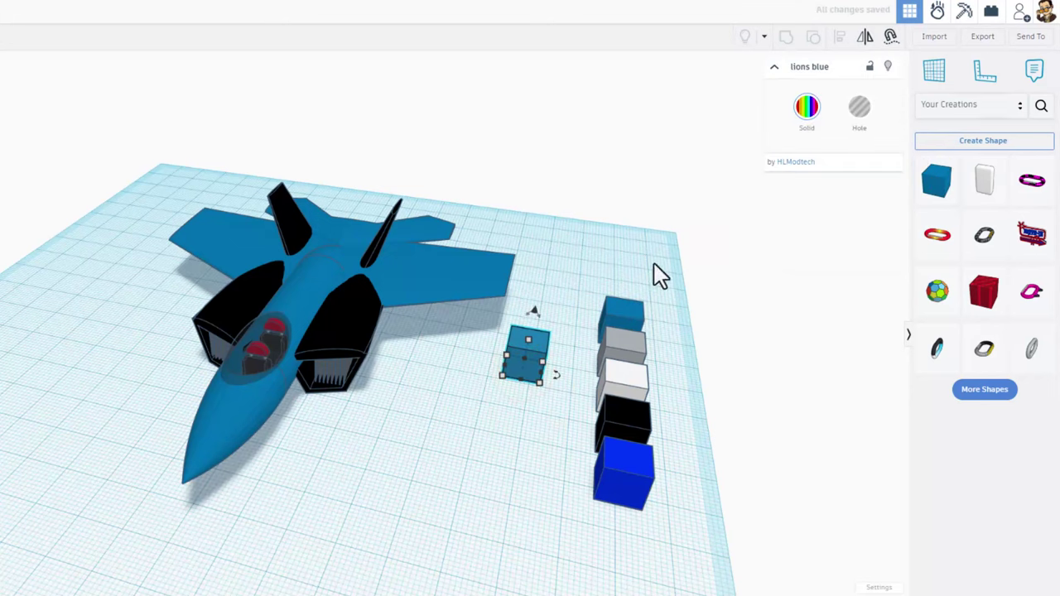
left_click(808, 124)
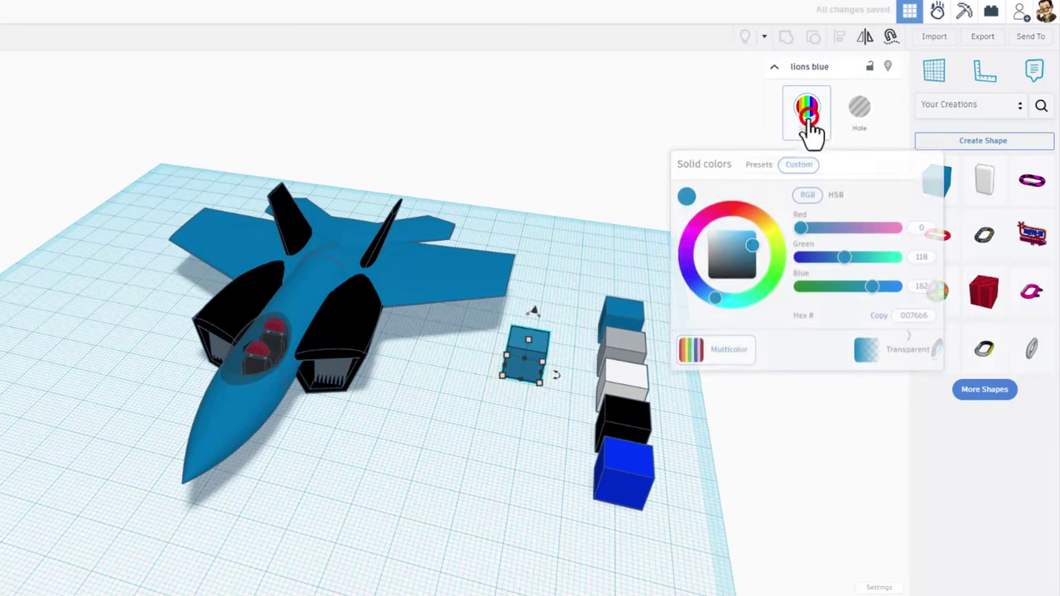
left_click(911, 320)
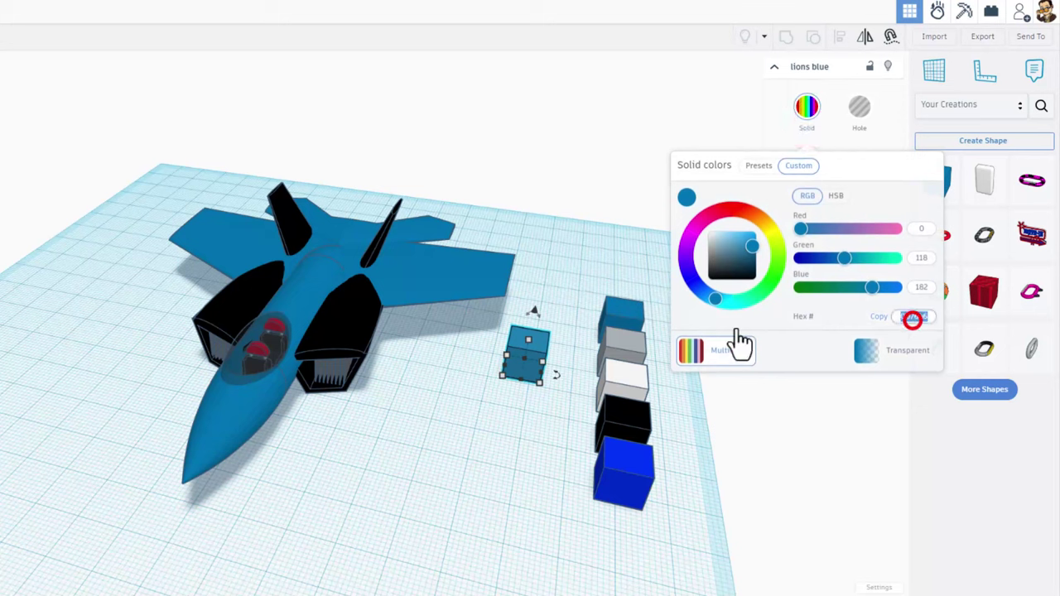
left_click(343, 332)
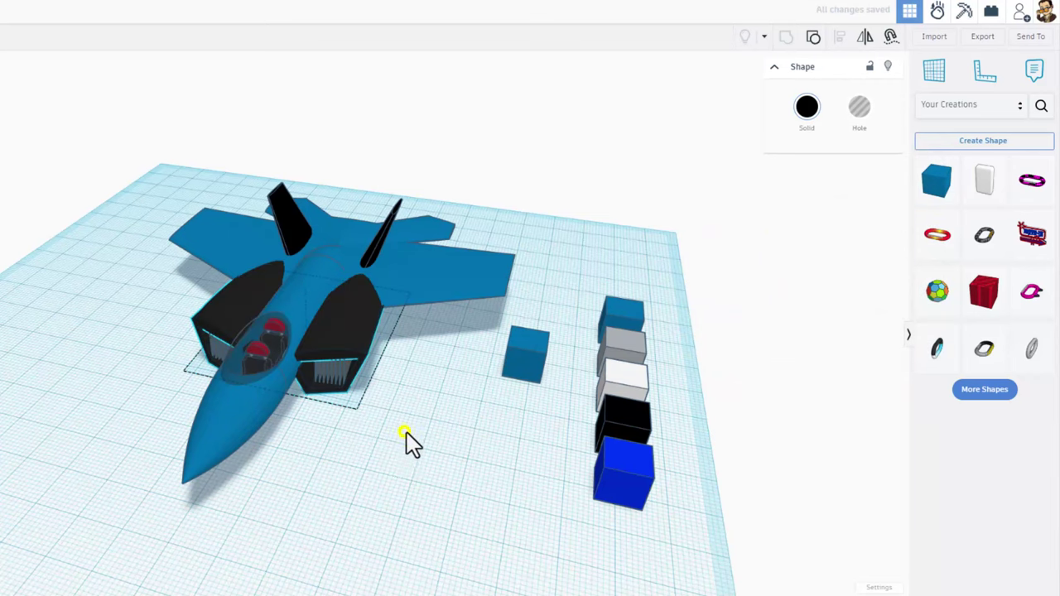
mouse_move(406, 432)
right_mouse_down()
mouse_move(440, 425)
mouse_move(391, 394)
mouse_move(331, 435)
mouse_move(395, 443)
mouse_move(414, 431)
right_mouse_up()
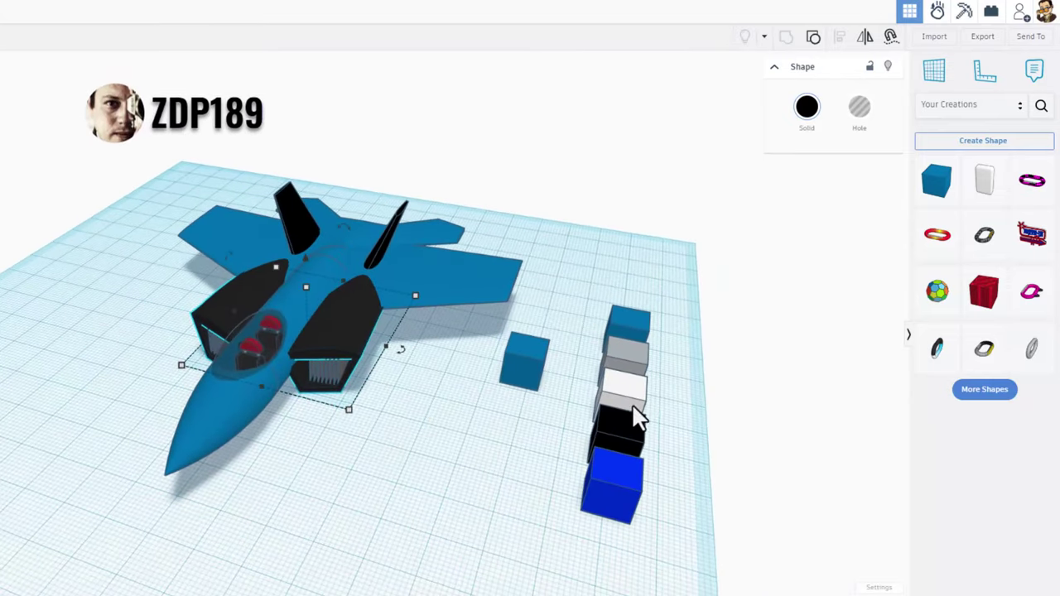
right_click_drag(544, 489, 495, 483)
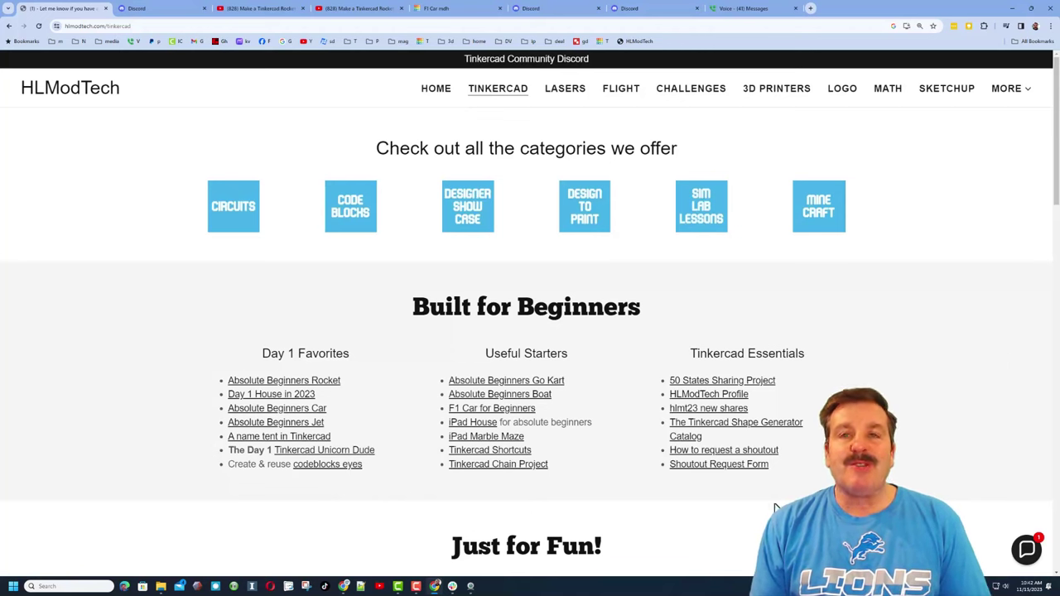
Open and then close the HLModTech site's Contact Us chat
left_click(1024, 560)
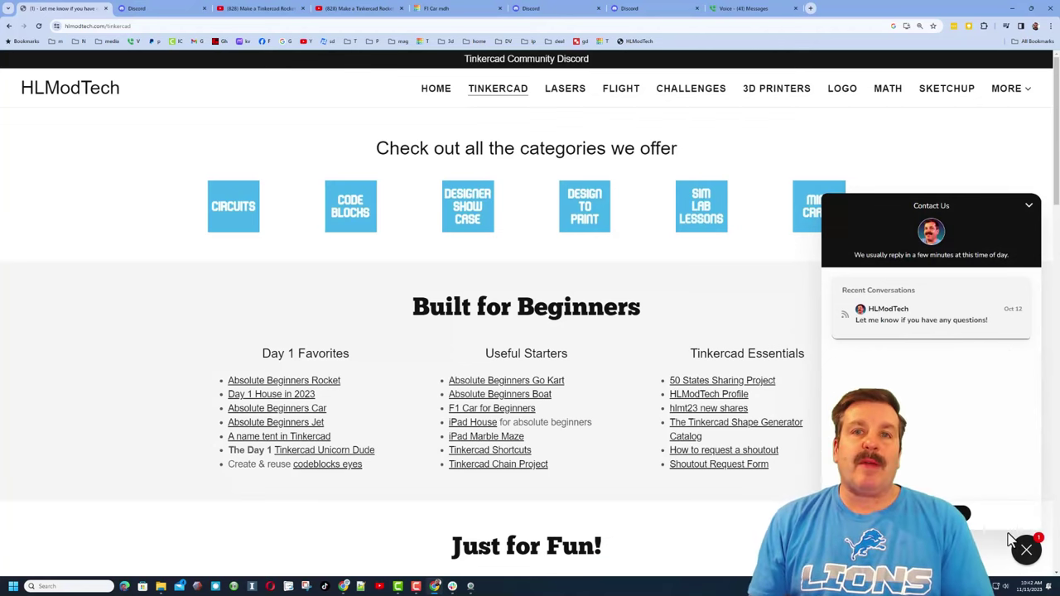
left_click(1025, 549)
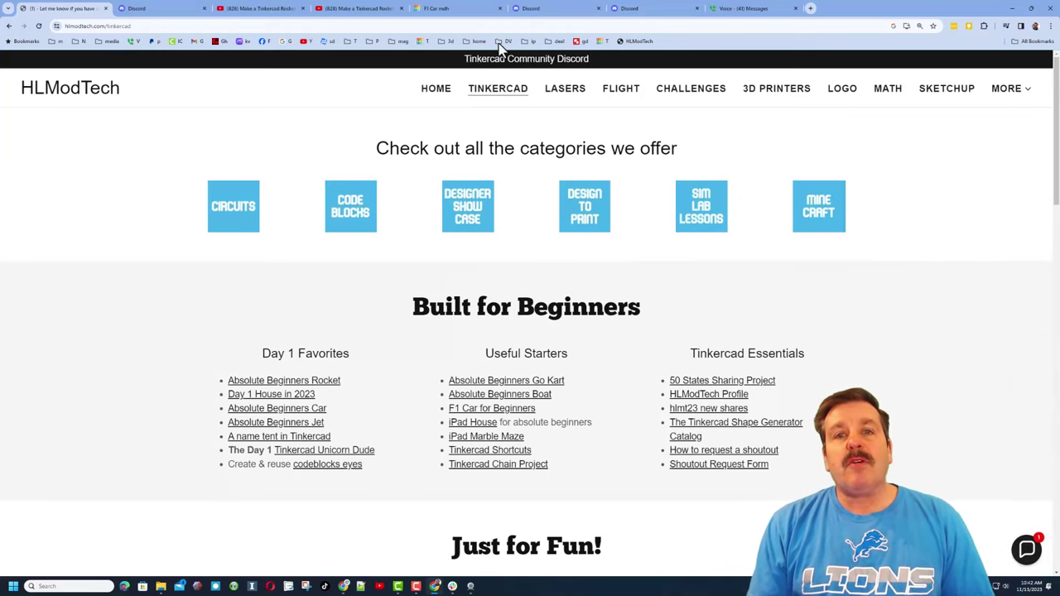
Open the Tinkercad Community Discord invite from the page's top banner
left_click(523, 69)
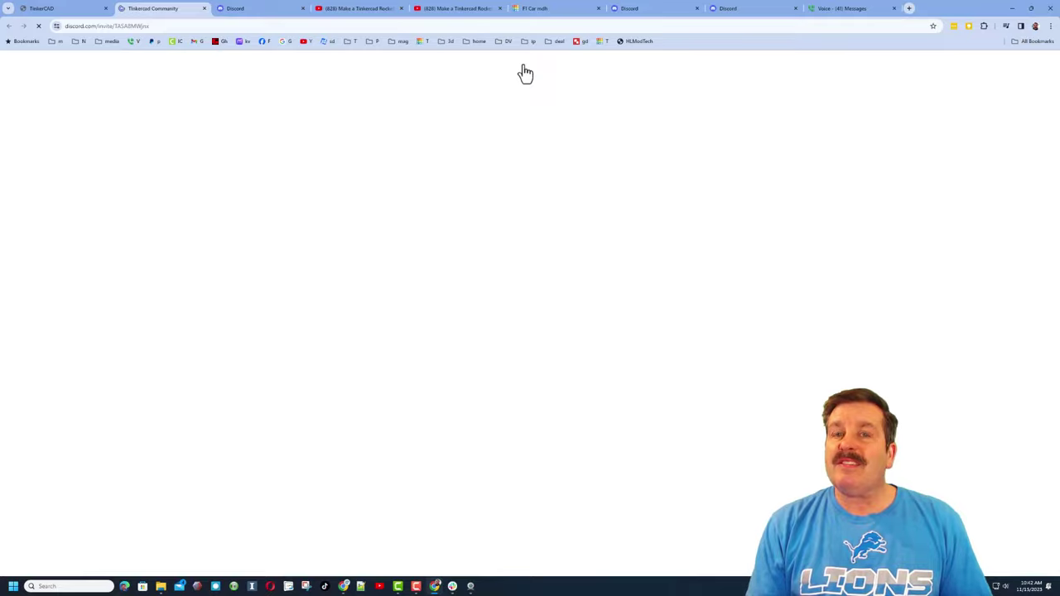